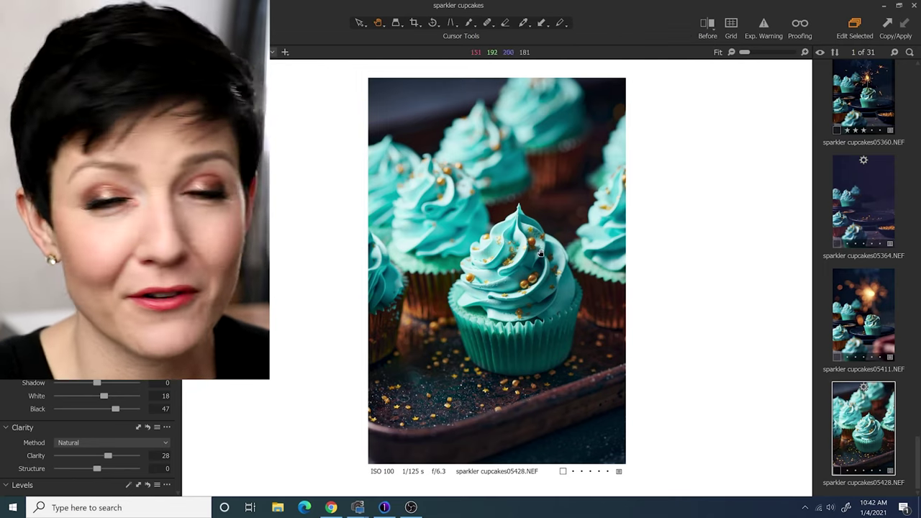
Inspect the frosting at 100% and compare the edit against its unedited Before version
double_click(544, 246)
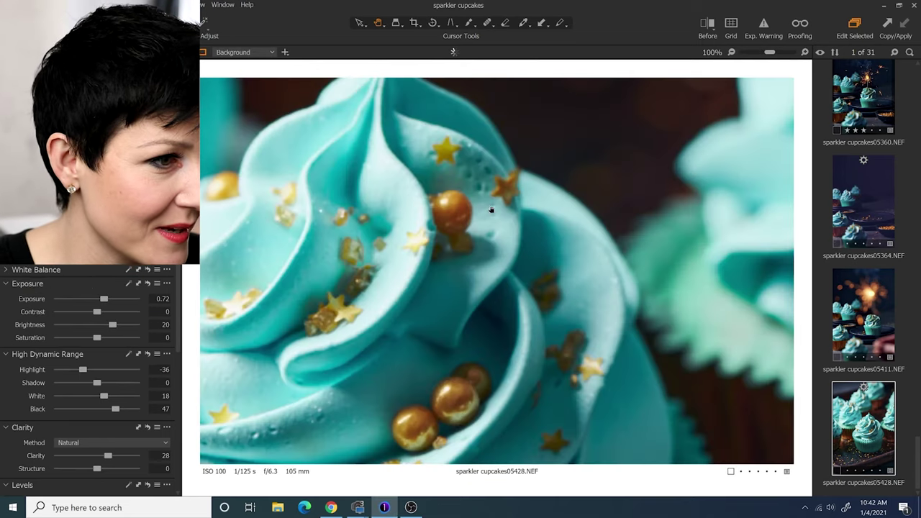
double_click(478, 228)
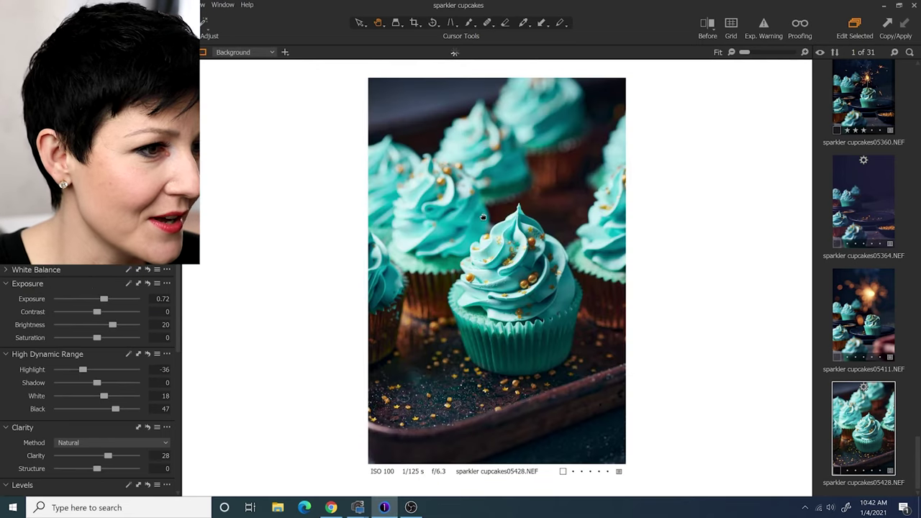
double_click(512, 264)
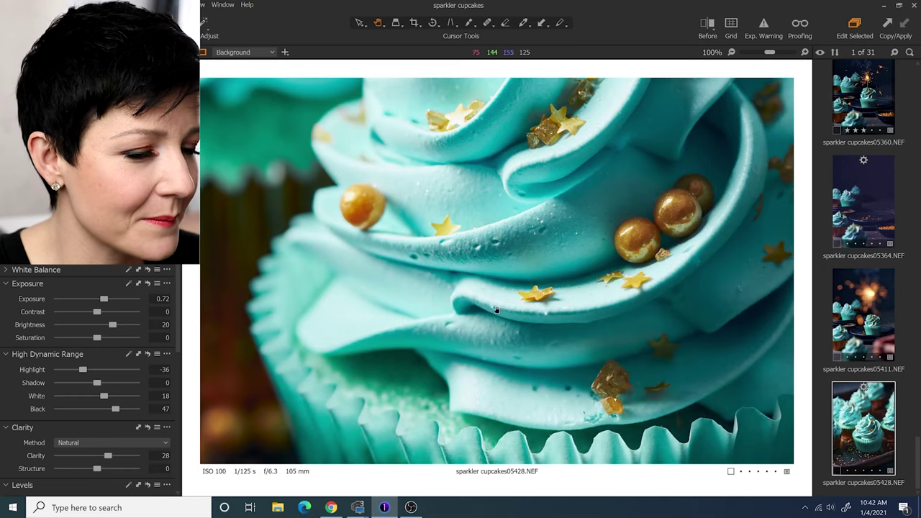
double_click(634, 351)
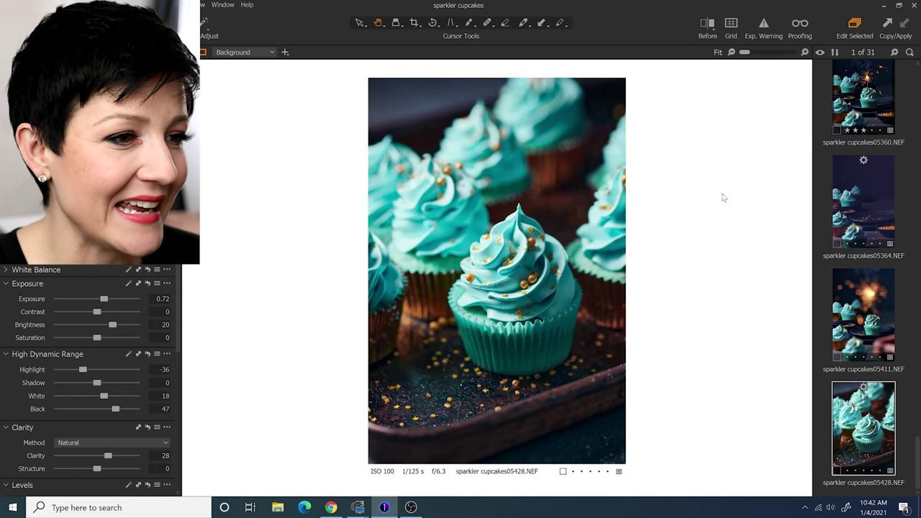
left_click(708, 28)
left_click(707, 28)
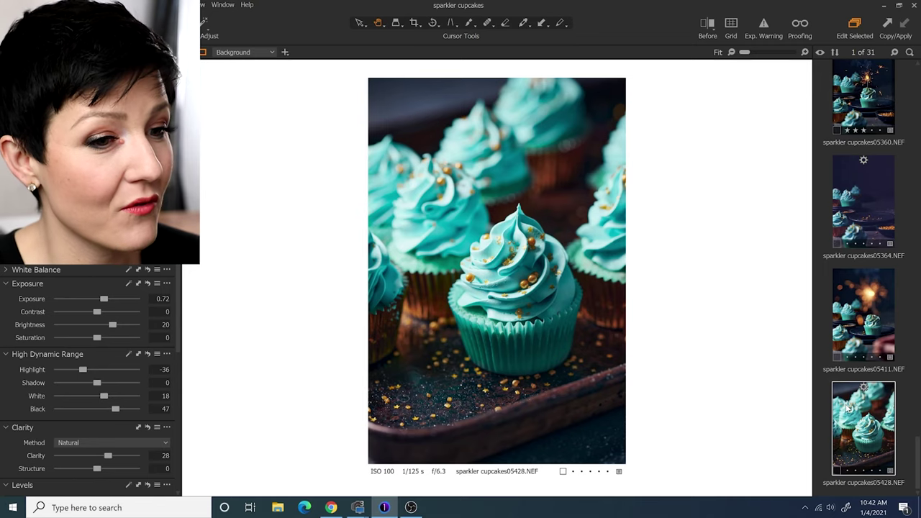
Send the cupcake variant to Adobe Photoshop 2021 via Edit With, confirming Edit Variant
right_click(853, 407)
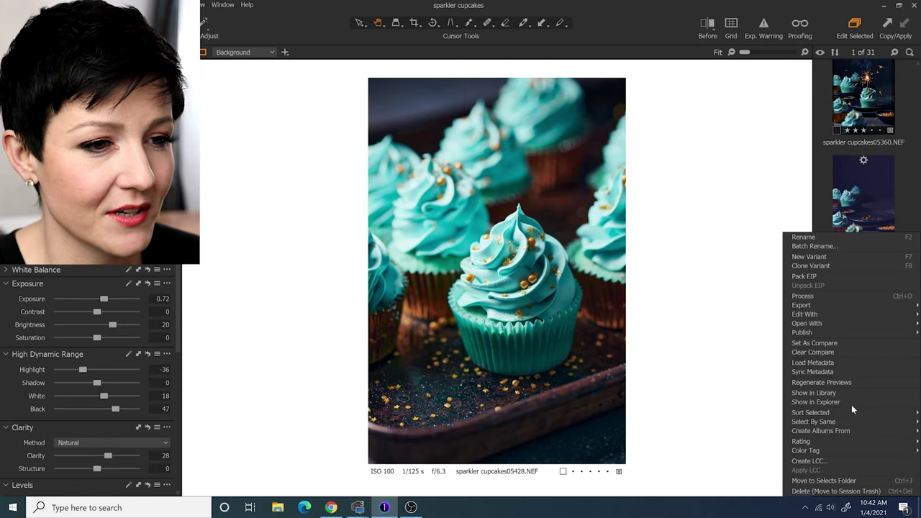
mouse_move(804, 314)
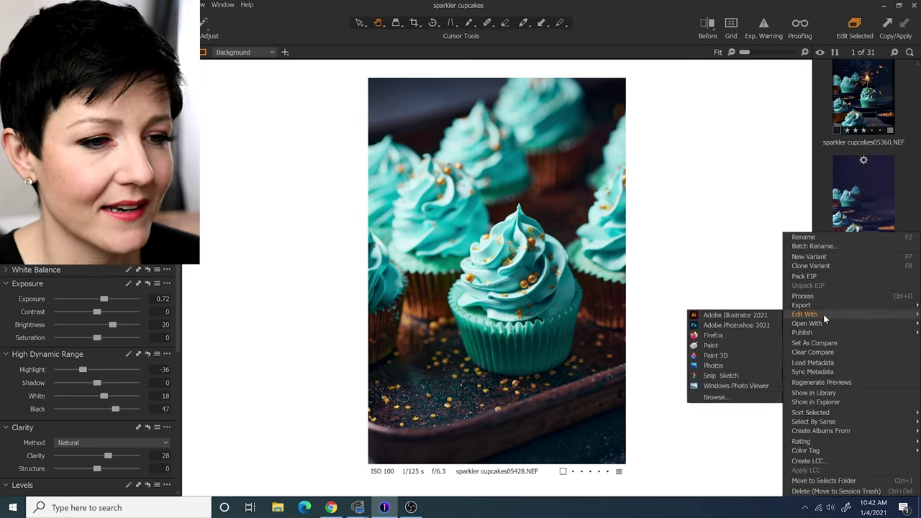
left_click(747, 326)
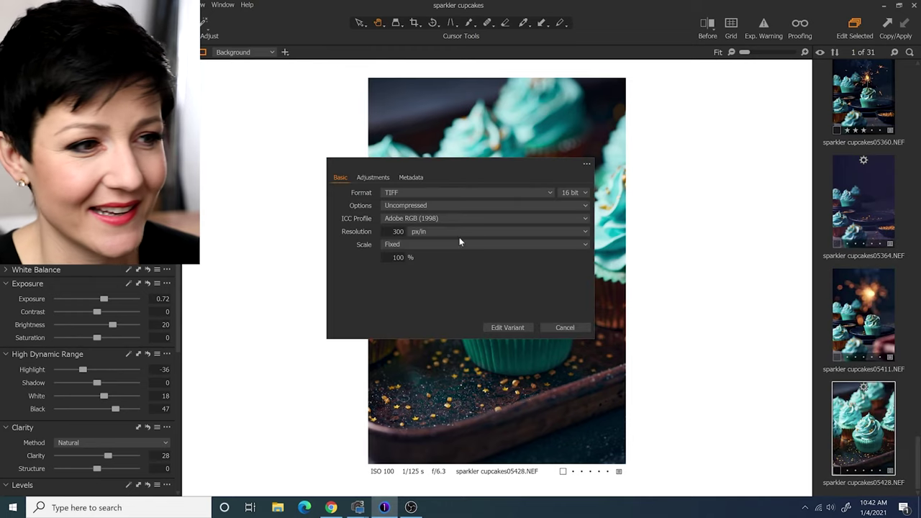
left_click(508, 329)
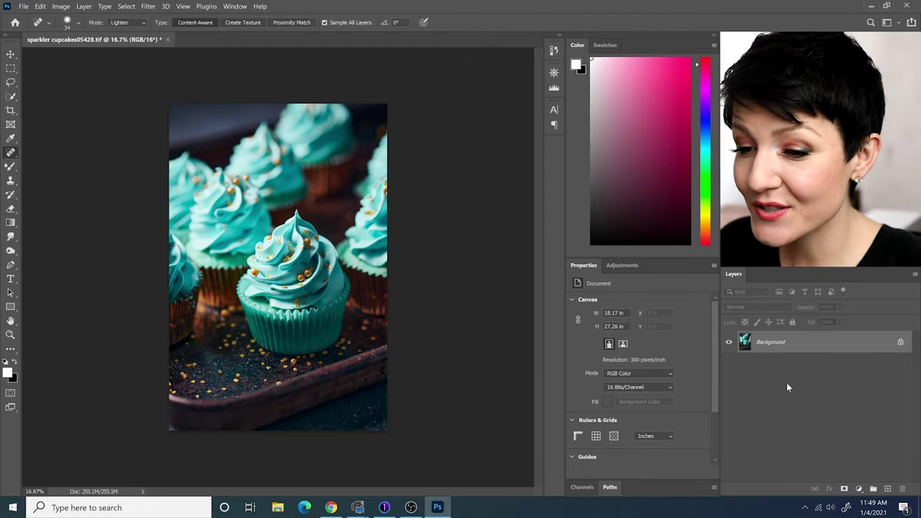
Add a new empty layer above Background and name it Cleanup
left_click(888, 491)
type("Cleanup")
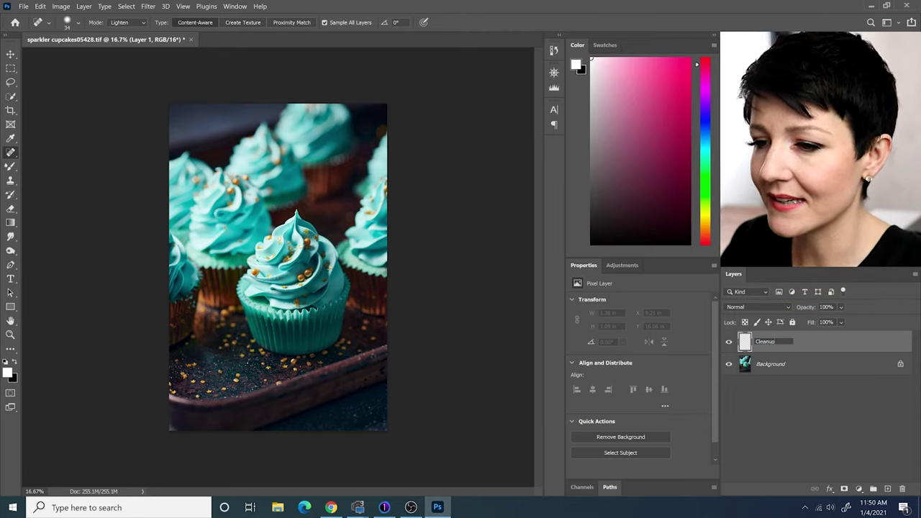
key("Return")
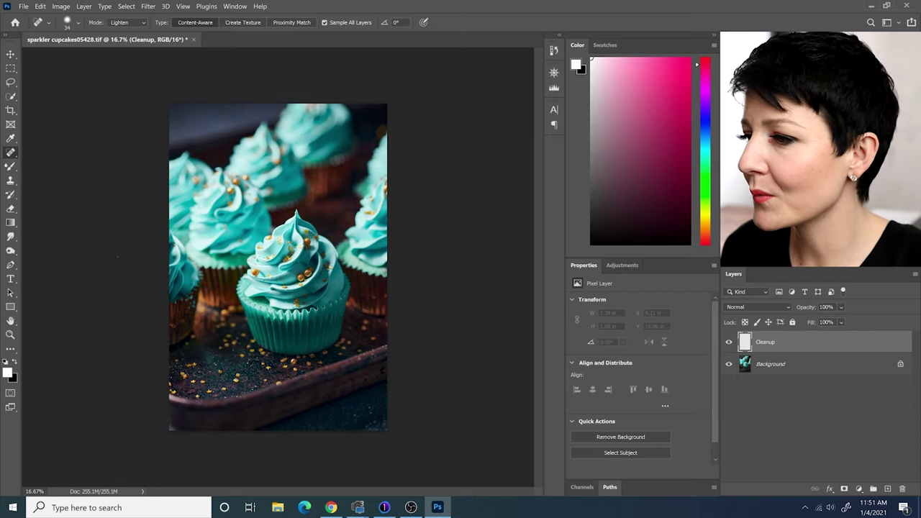
scroll(286, 261, "up", 1)
scroll(286, 261, "up", 1)
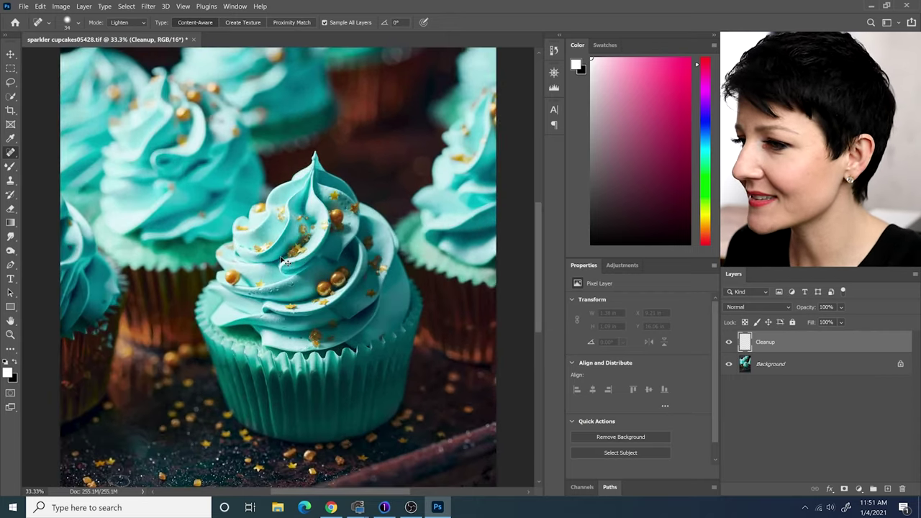
scroll(285, 261, "up", 1)
scroll(285, 261, "up", 1)
scroll(286, 262, "up", 1)
scroll(286, 261, "up", 1)
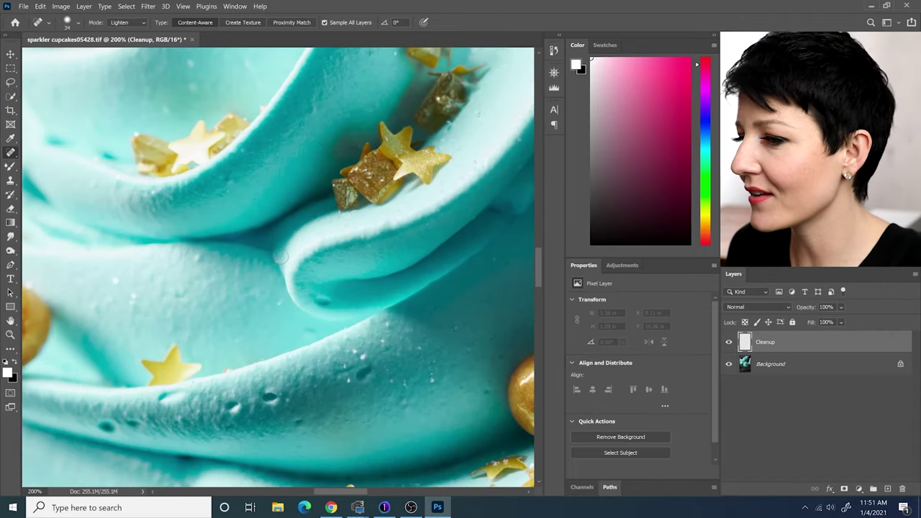
scroll(286, 261, "down", 1)
scroll(285, 261, "down", 2)
scroll(286, 261, "down", 1)
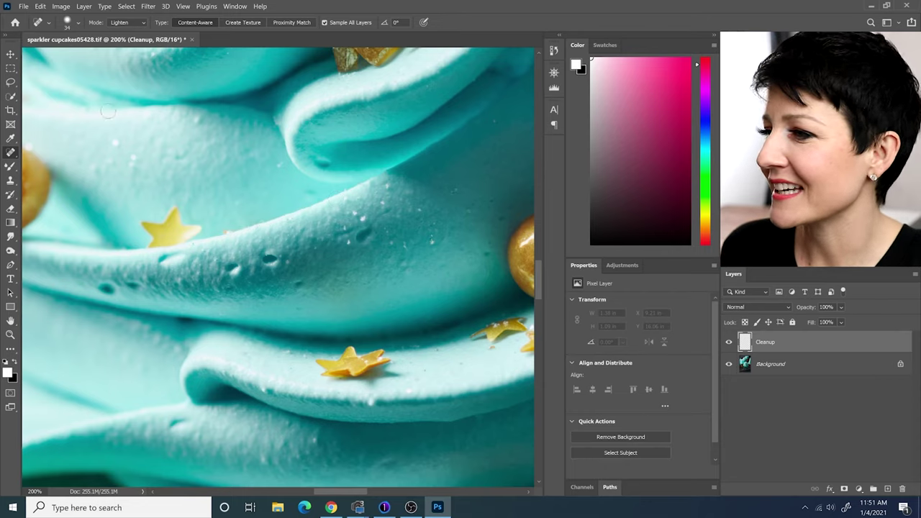
Bring up the healing tools flyout in the toolbar
right_click(11, 154)
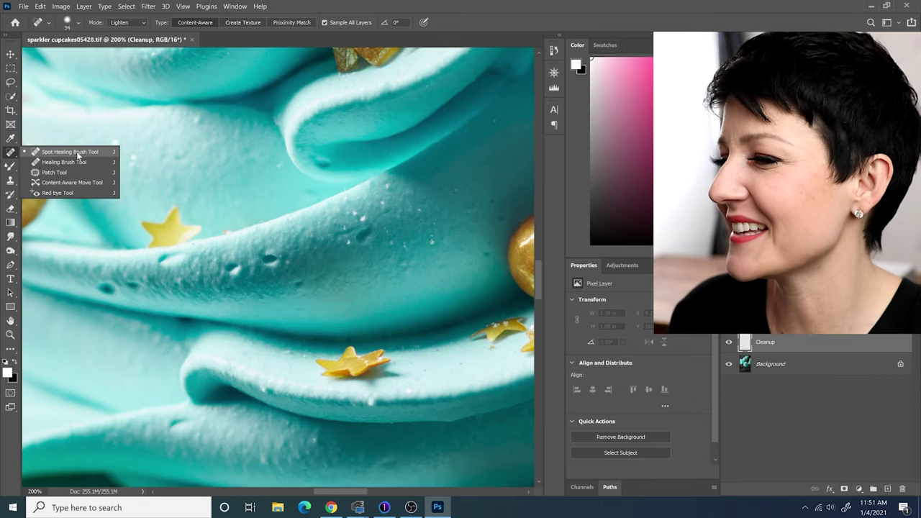
Choose the Spot Healing Brush Tool and bring up its blending Mode choices
left_click(78, 153)
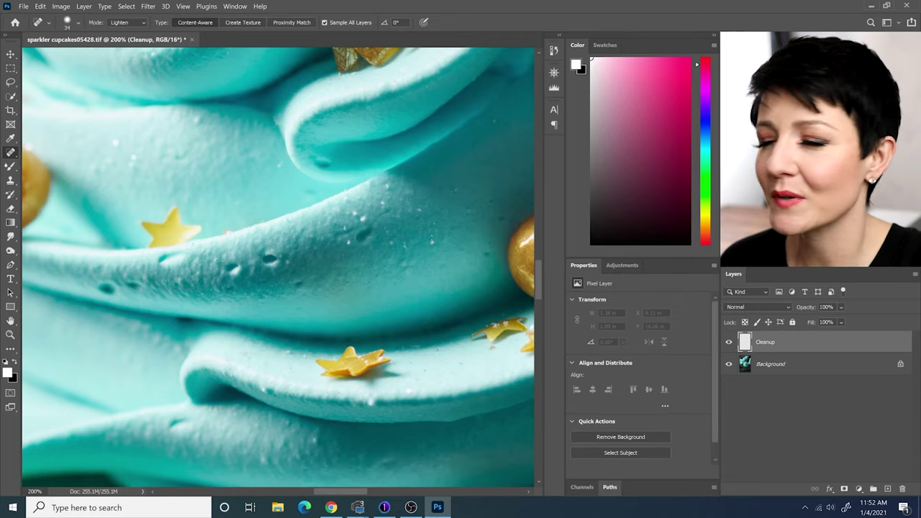
left_click(126, 23)
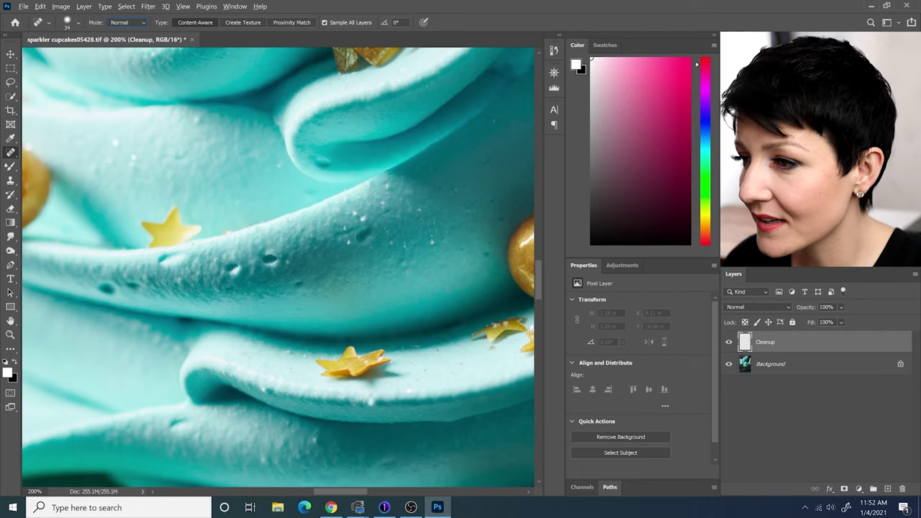
Enlarge the healing brush and adjust its hardness with Alt+right-drag
right_click(375, 199, "alt")
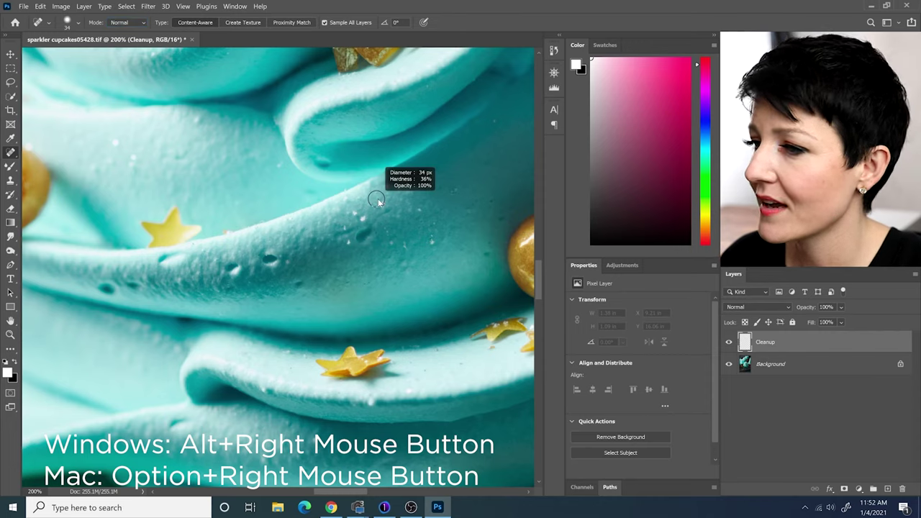
mouse_move(393, 203)
left_mouse_down()
mouse_move(415, 205)
mouse_move(377, 200)
mouse_move(389, 193)
left_mouse_up()
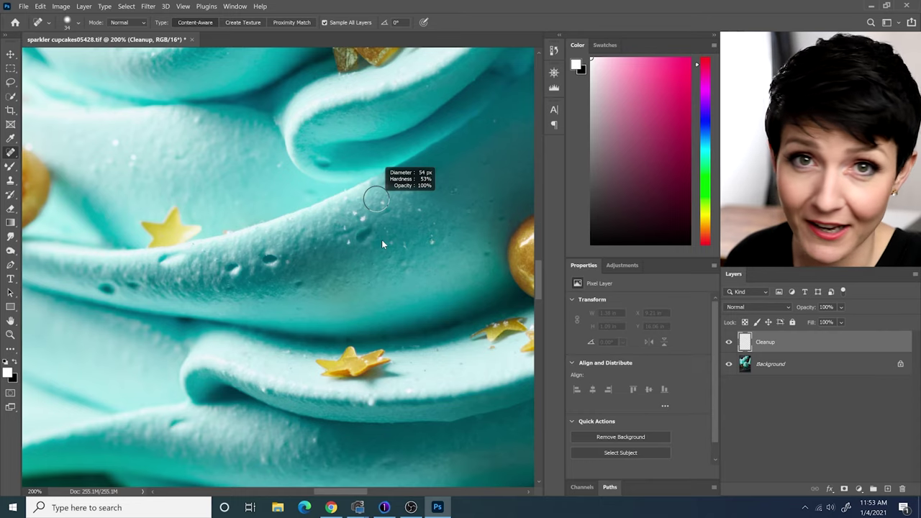
left_click_drag(382, 240, 384, 205)
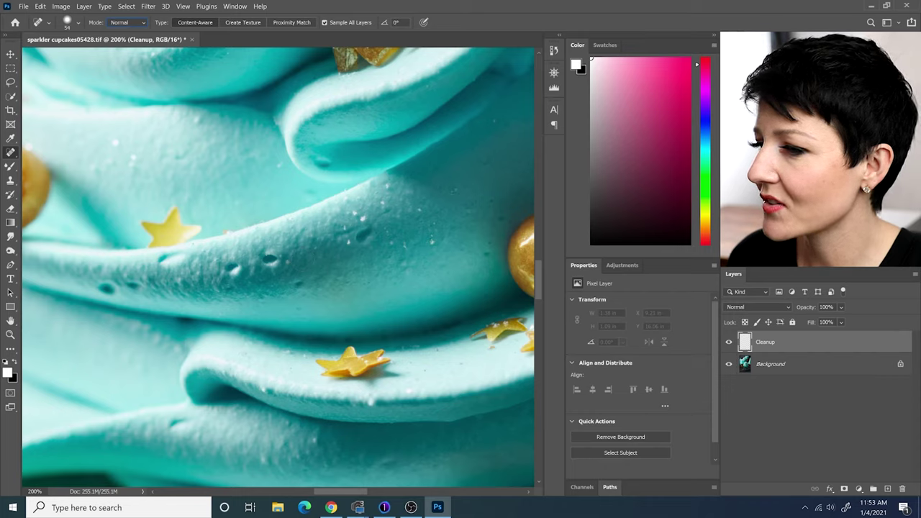
Heal several small specks across the teal frosting
left_click(270, 260)
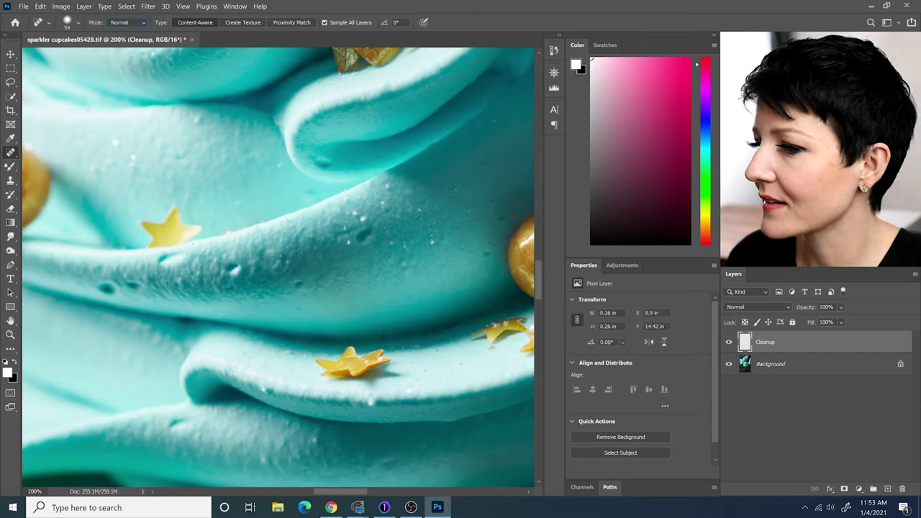
left_click(267, 256)
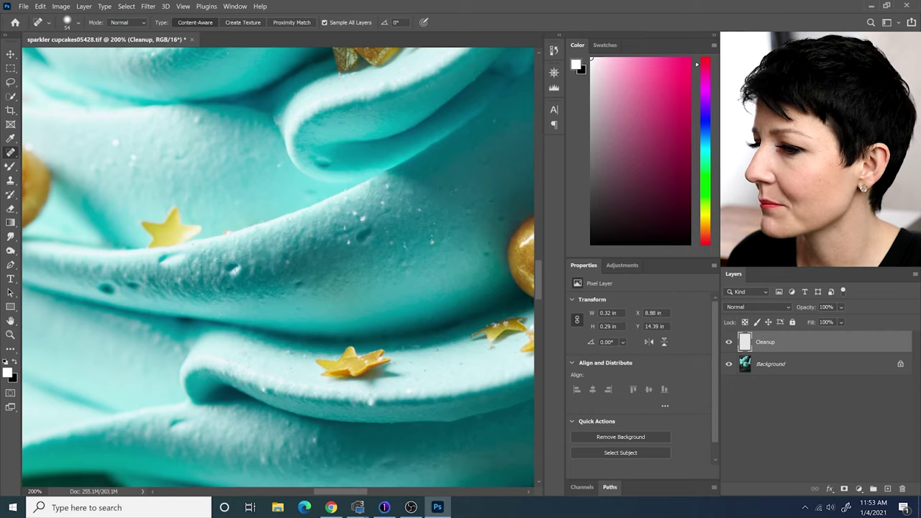
left_click(233, 269)
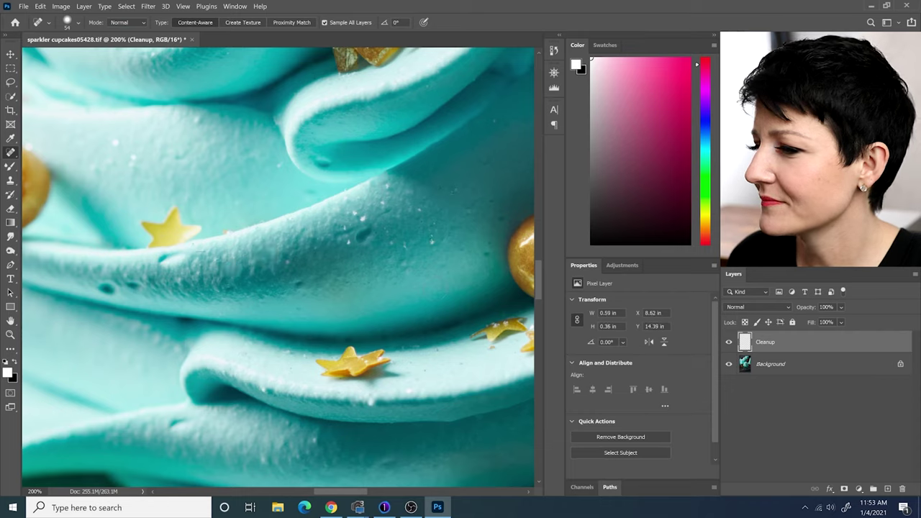
left_click(300, 287)
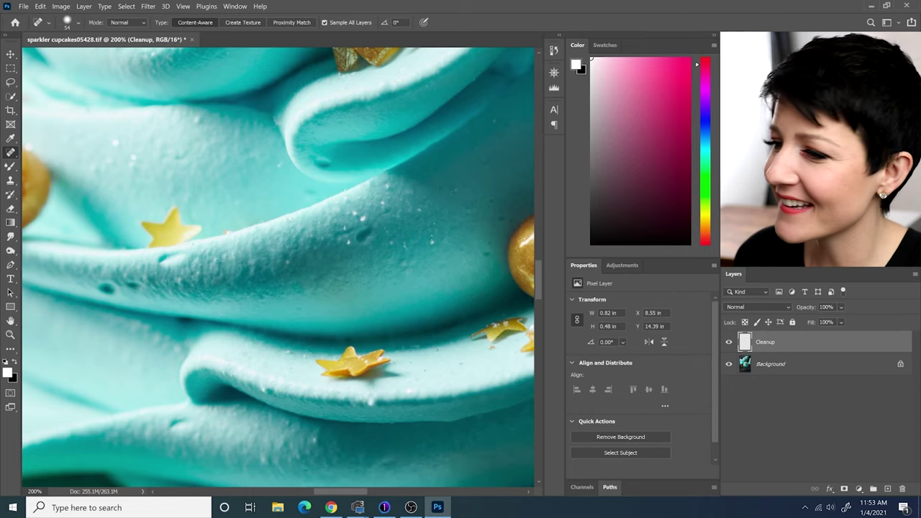
Toggle the Cleanup layer's visibility twice to compare before and after
left_click(728, 344)
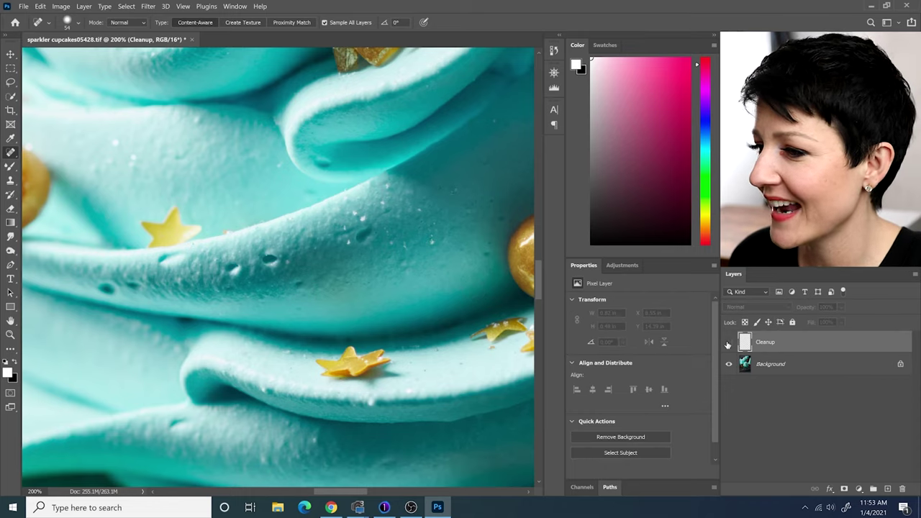
left_click(729, 343)
left_click(729, 344)
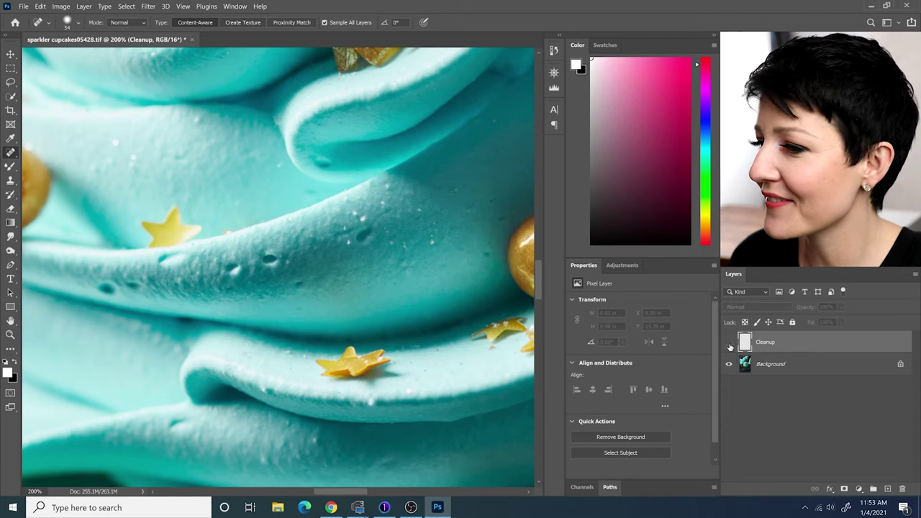
left_click(729, 343)
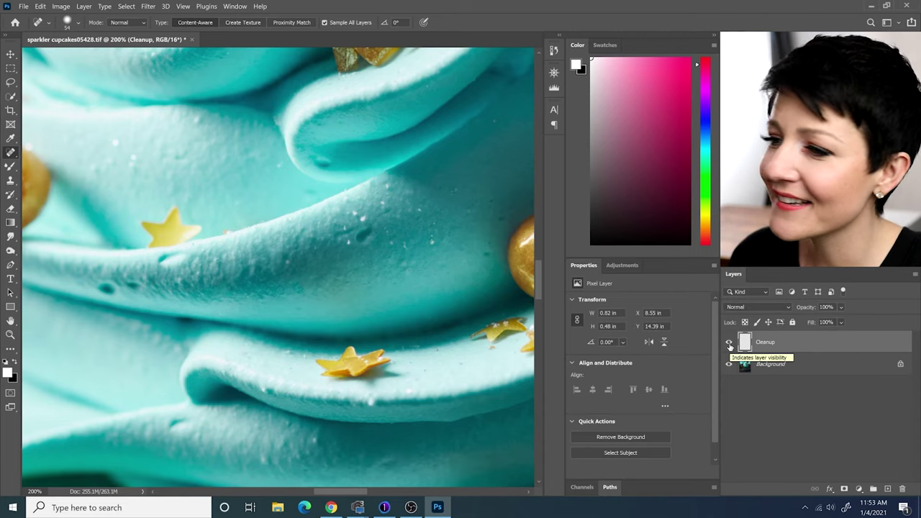
Heal six dark specks on the frosting ridge and right-side frosting
left_click(360, 236)
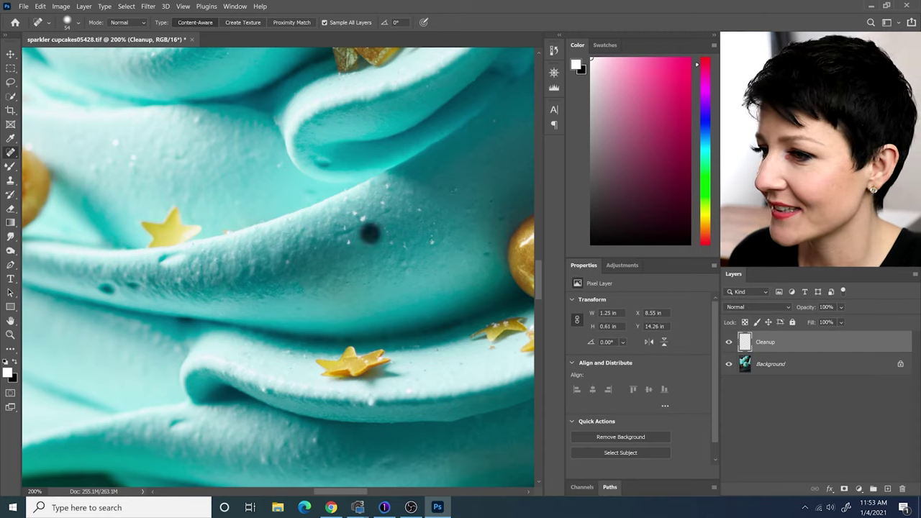
left_click(485, 254)
left_click(499, 221)
left_click(494, 202)
left_click(487, 245)
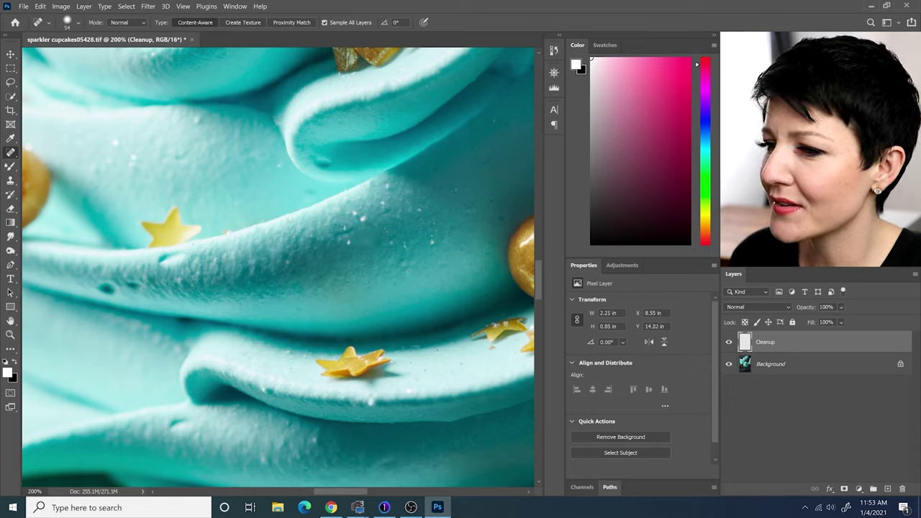
left_click(467, 207)
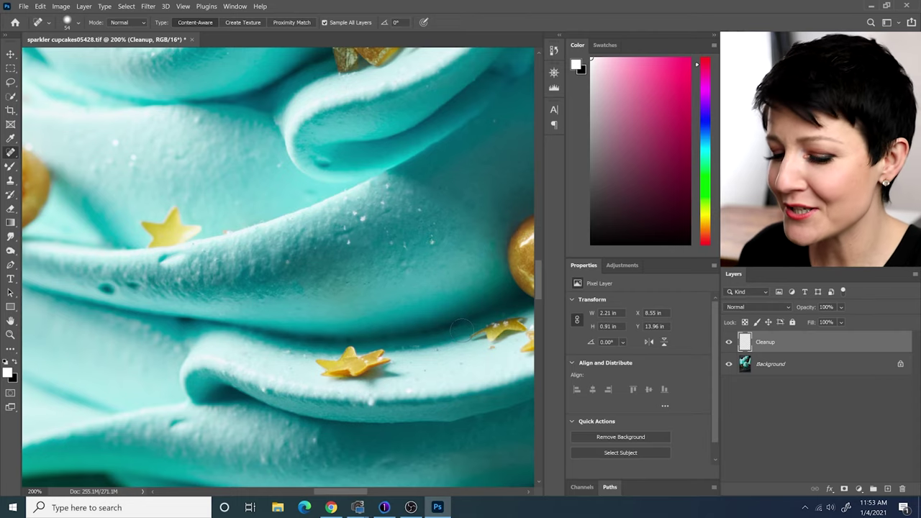
key("ctrl+minus")
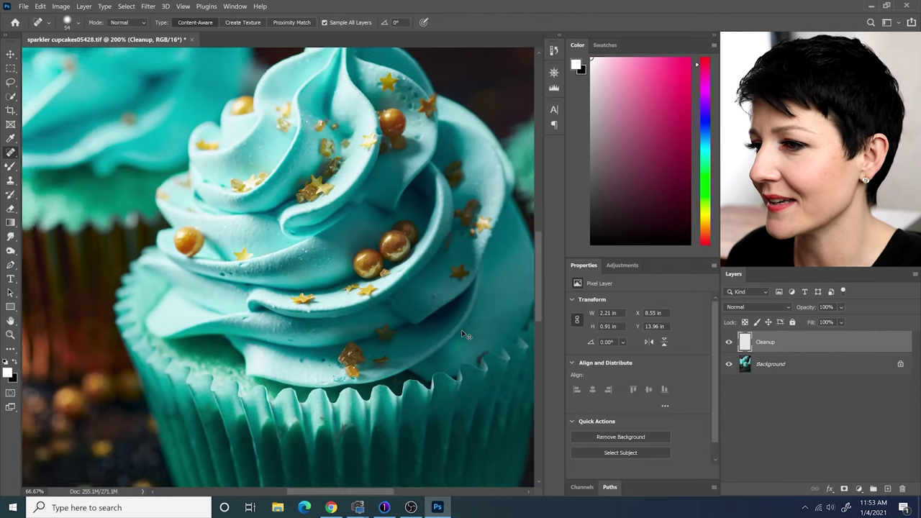
key("ctrl+minus")
key("ctrl+minus")
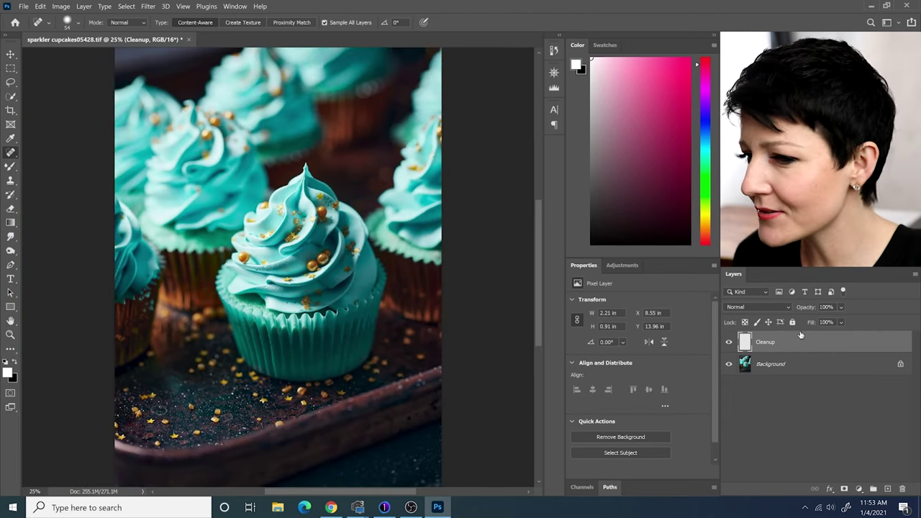
left_click(729, 343)
left_click(729, 344)
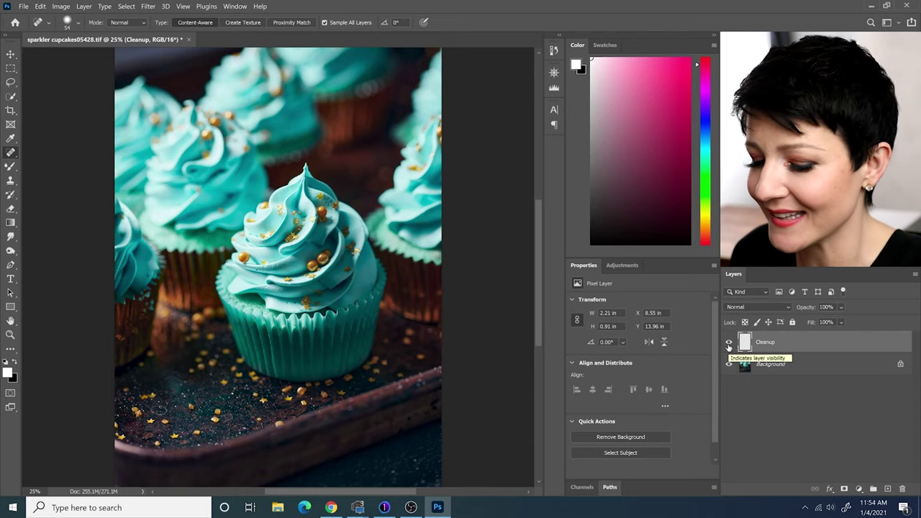
scroll(324, 237, "up", 5)
Heal three white specks on the lower frosting fold and three on the upper frosting
left_click(463, 363)
left_click(435, 353)
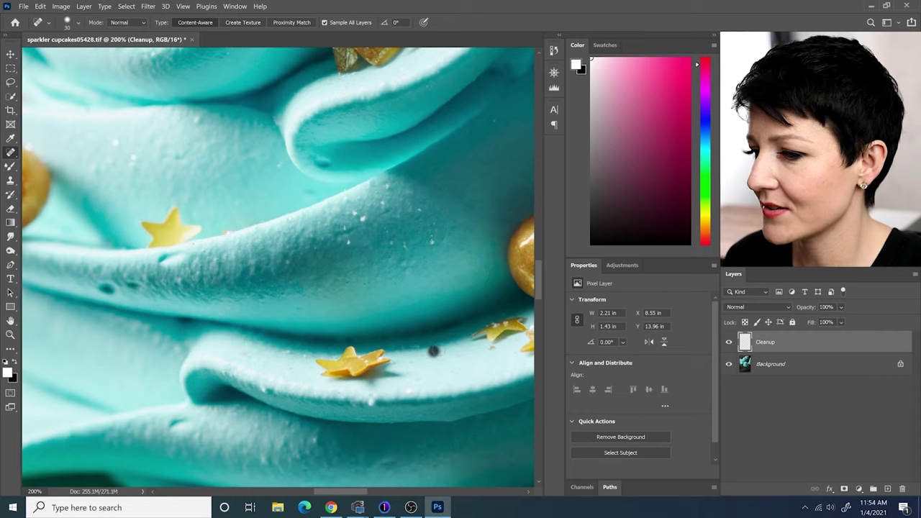
left_click(412, 363)
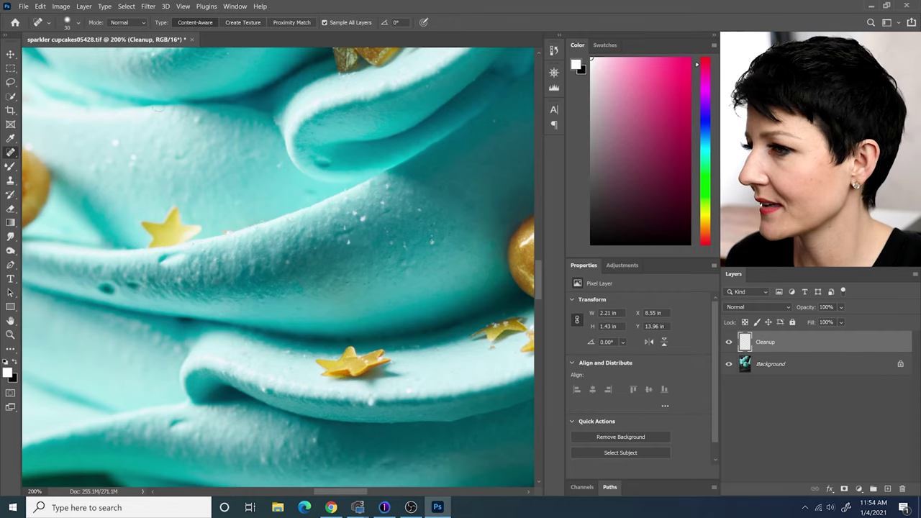
left_click(176, 156)
left_click(172, 149)
left_click(196, 123)
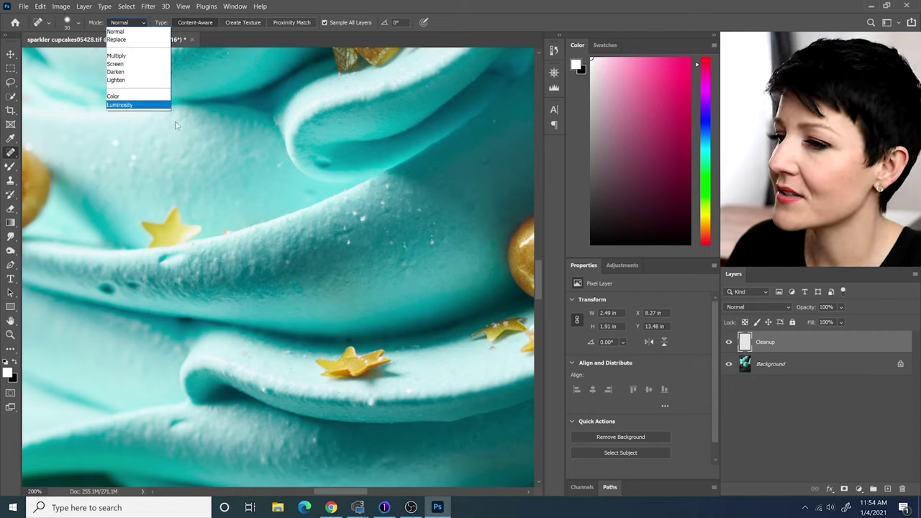
Dismiss the unchanged mode list, then switch the spot healing Mode to Darken
left_click(396, 203)
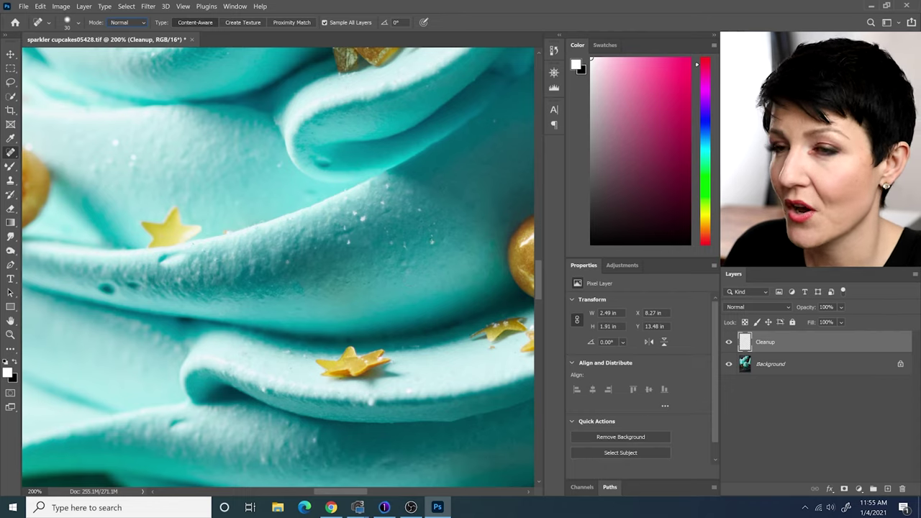
left_click(122, 22)
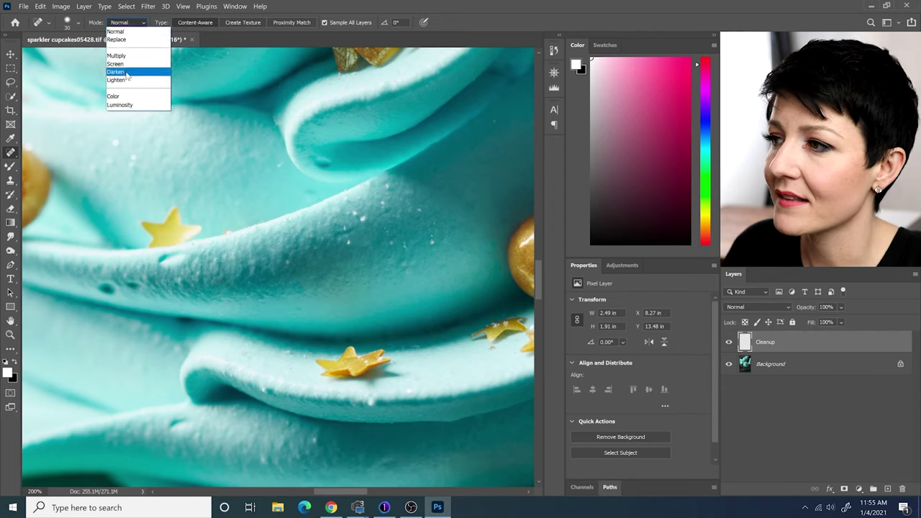
left_click(126, 70)
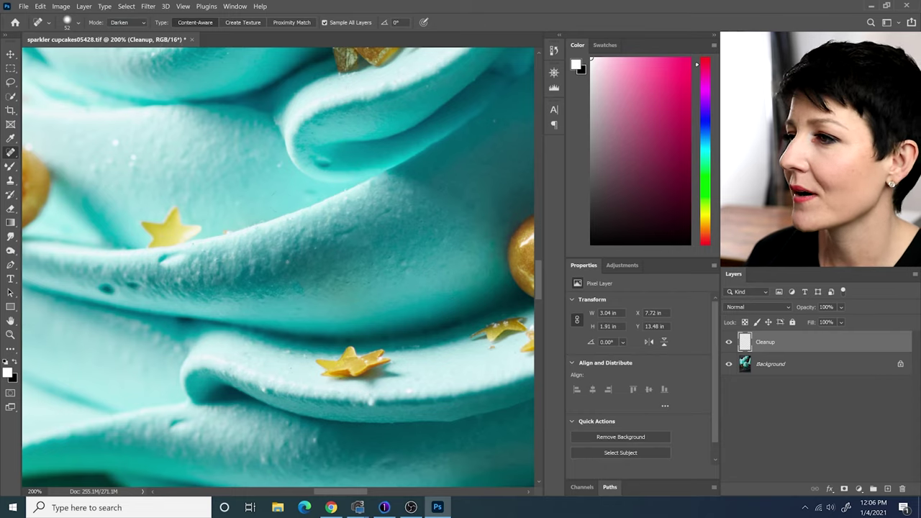
Switch the spot healing Mode to Lighten and heal a dark spot on the frosting
left_click(128, 22)
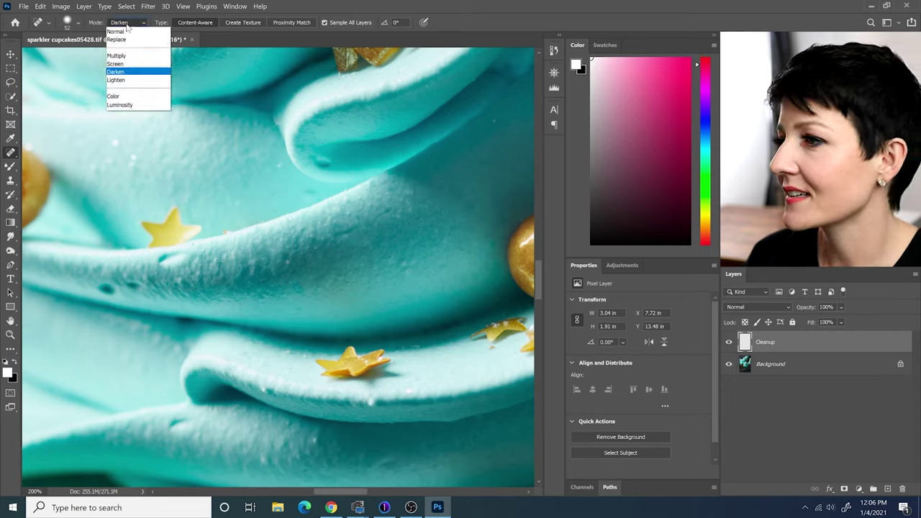
left_click(117, 80)
left_click(105, 290)
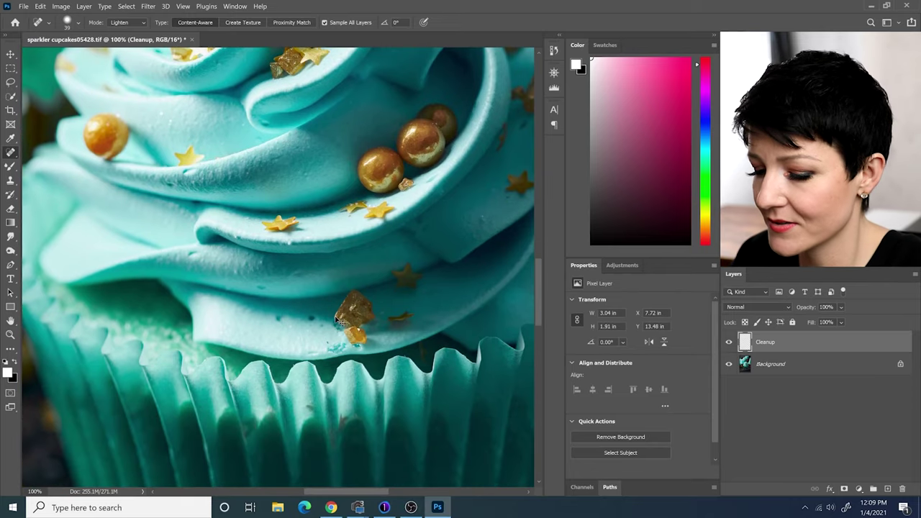
scroll(526, 288, "up", 4)
scroll(288, 252, "down", 1)
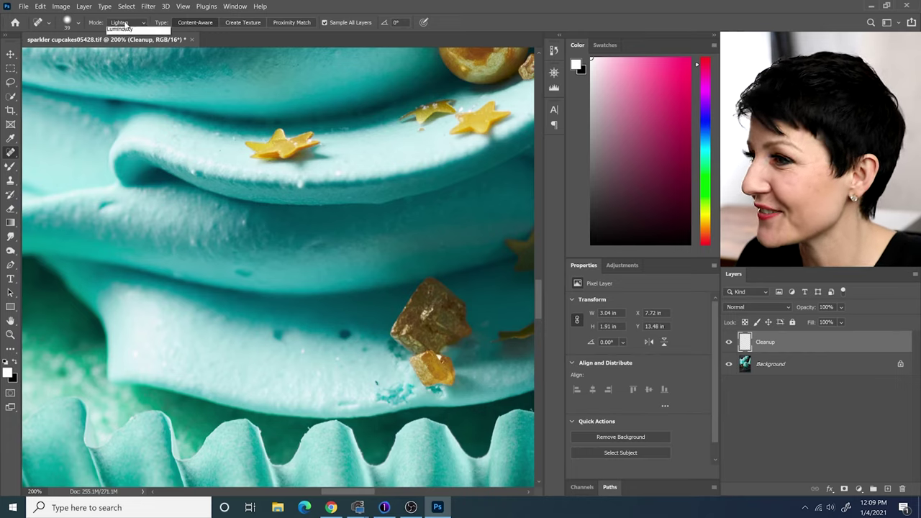
Confirm the Spot Healing Brush stays in Lighten mode and enlarge the brush
left_click(126, 22)
left_click(126, 79)
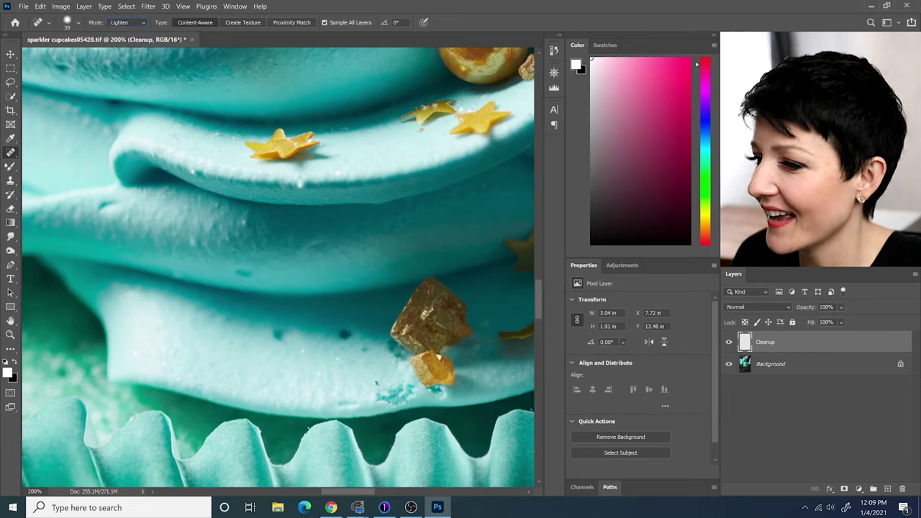
key("bracketright")
key("bracketright")
key("bracketright")
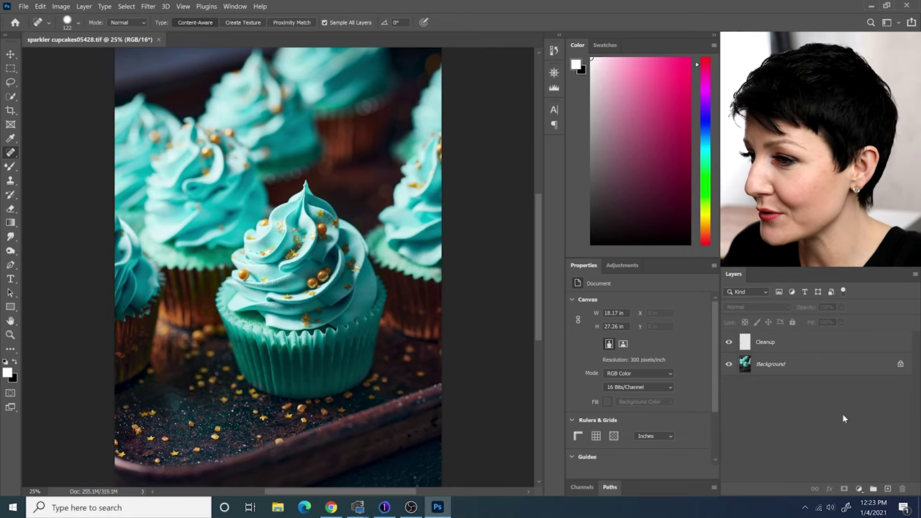
Zoom in on the cupcake, then zoom back out to view the whole photo
key("ctrl+plus")
key("ctrl+plus")
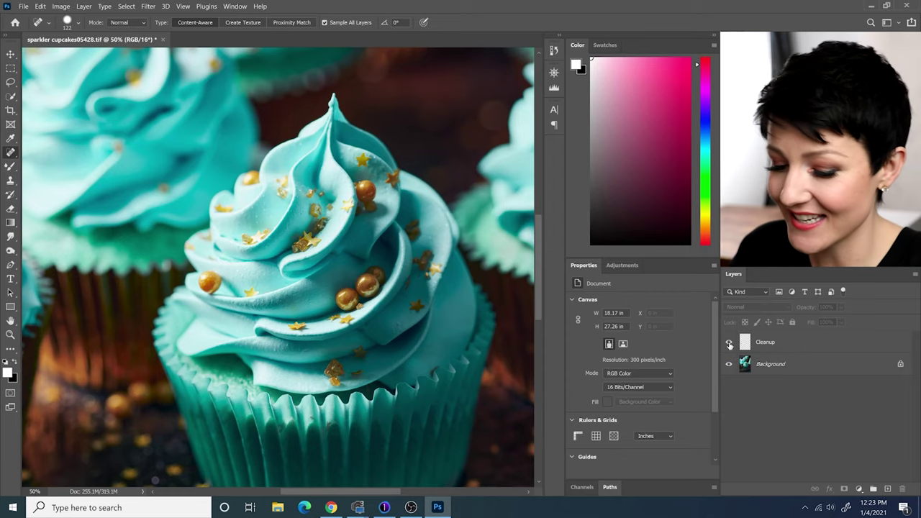
key("ctrl+minus")
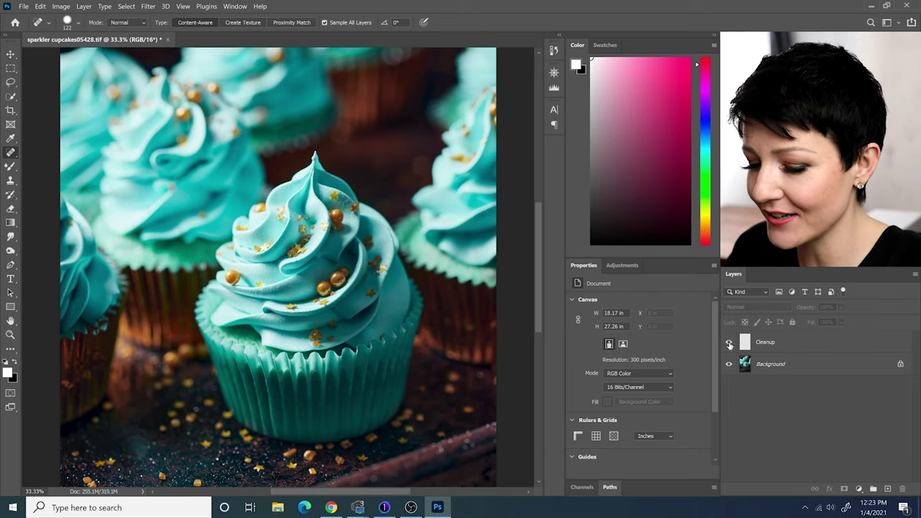
key("ctrl+minus")
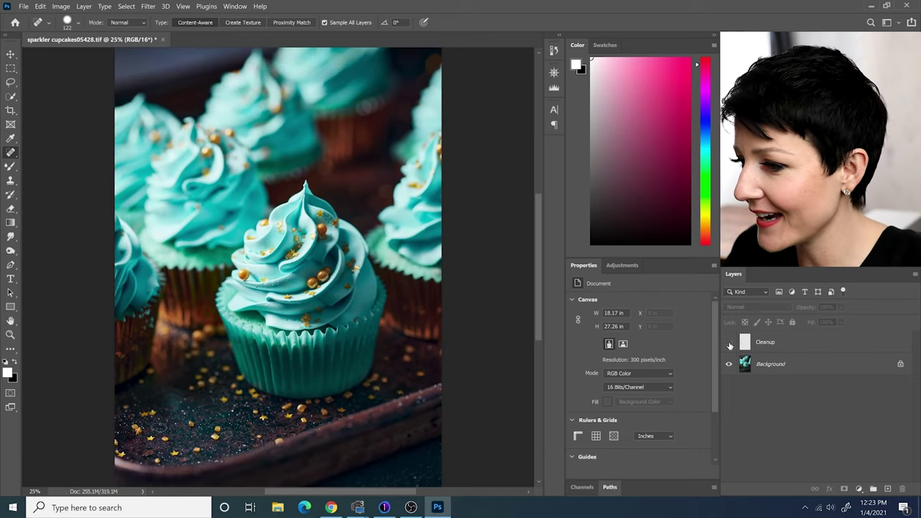